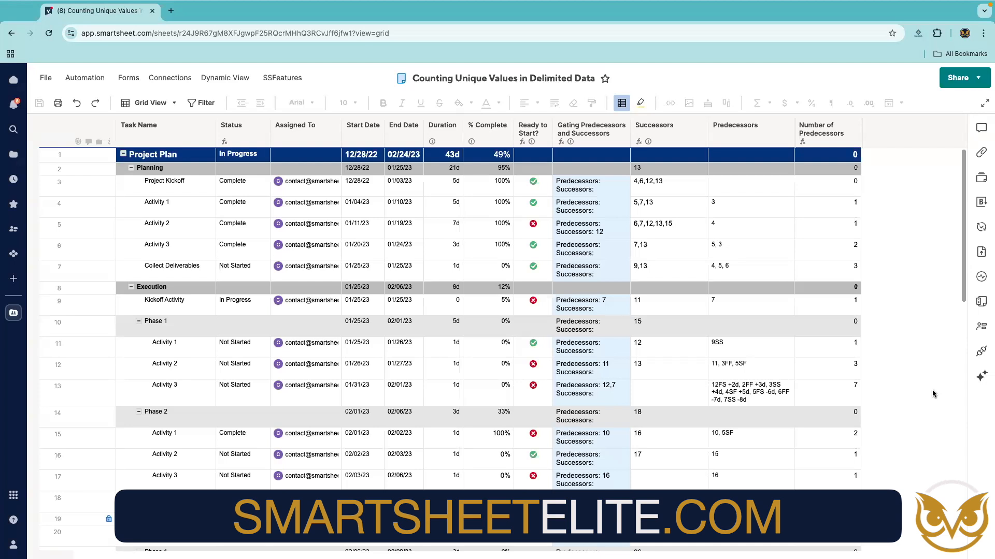
Compare the Predecessors entries with the Number of Predecessors values for rows 3 and 13.
left_click(834, 138)
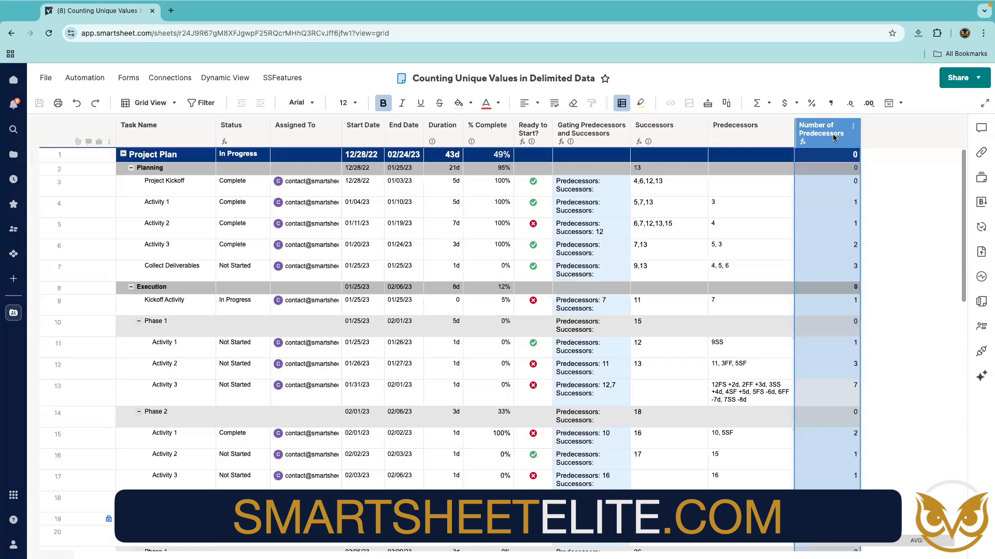
left_click_drag(780, 186, 816, 185)
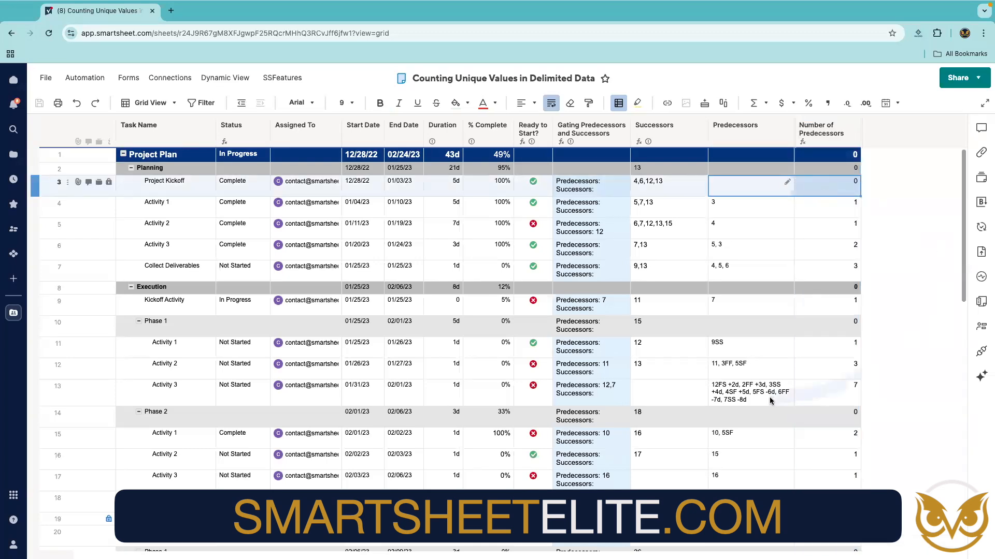
left_click_drag(772, 401, 810, 394)
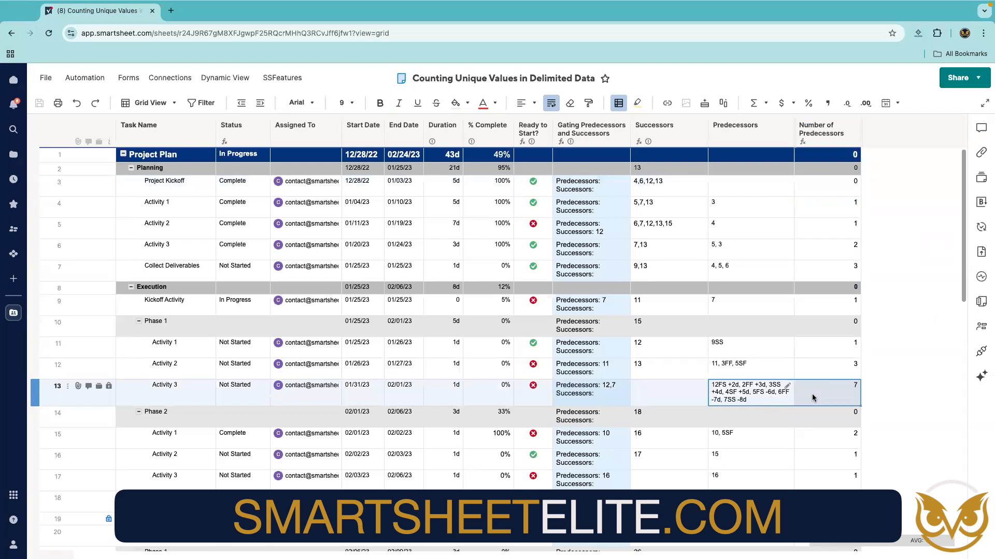
Unhide the Predecessors Parsed column.
left_click(825, 134)
right_click(826, 133)
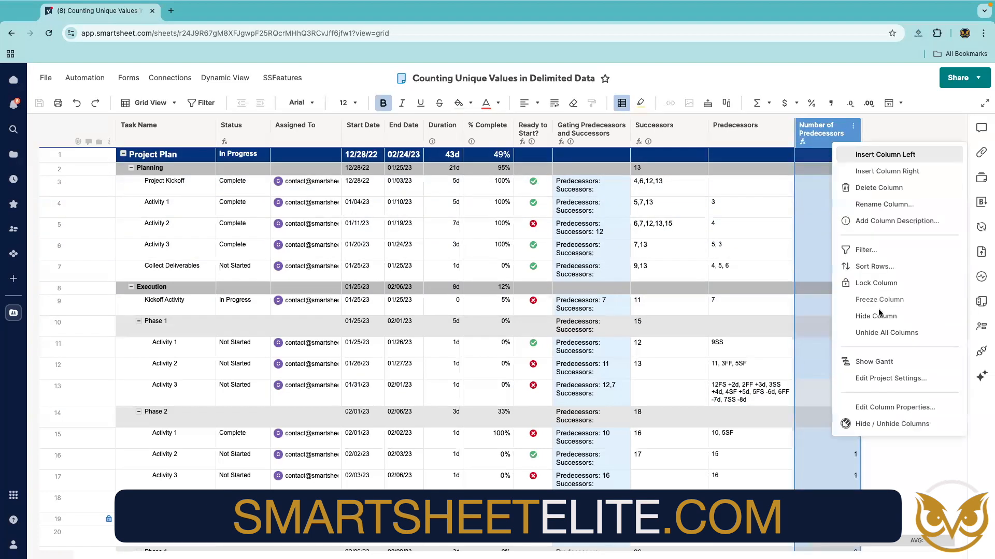
left_click(887, 424)
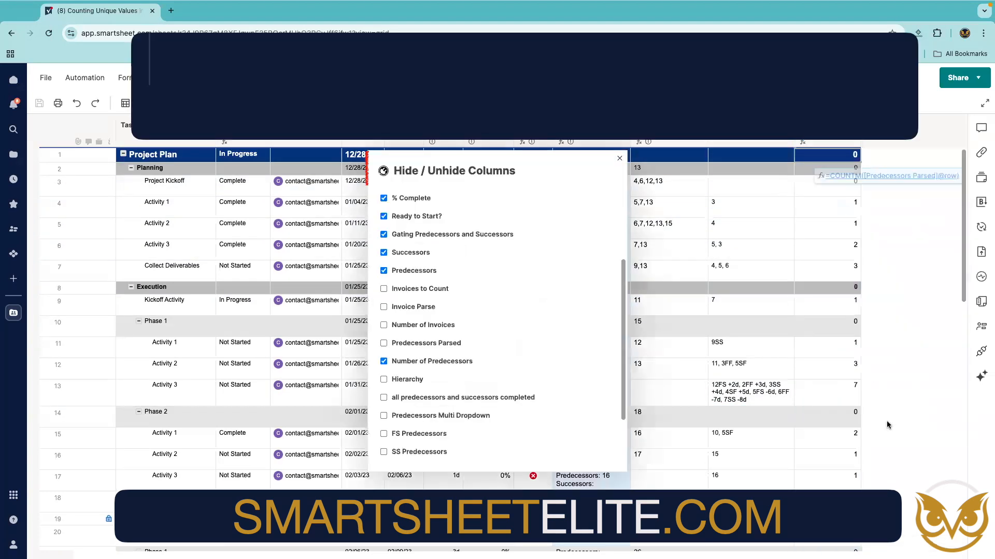
left_click(449, 344)
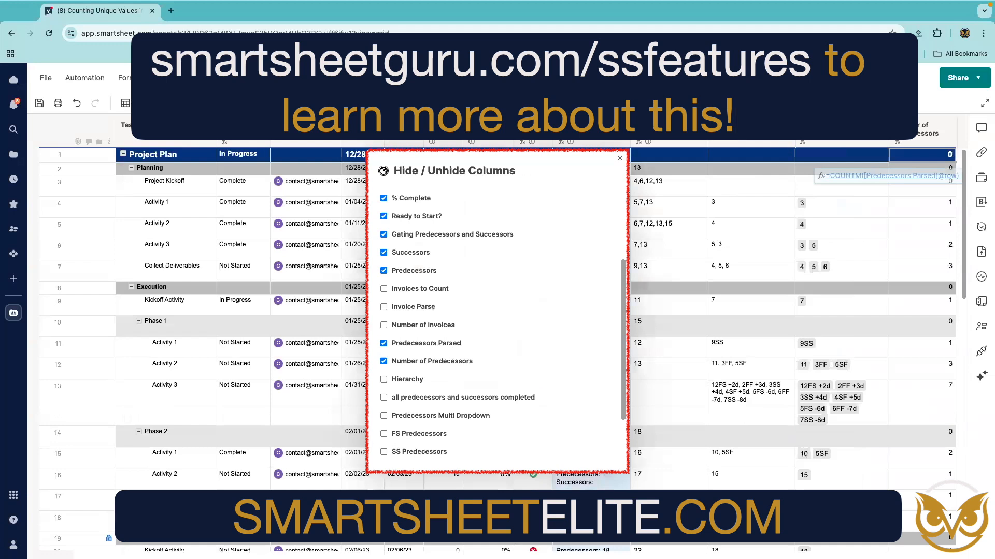
left_click(897, 86)
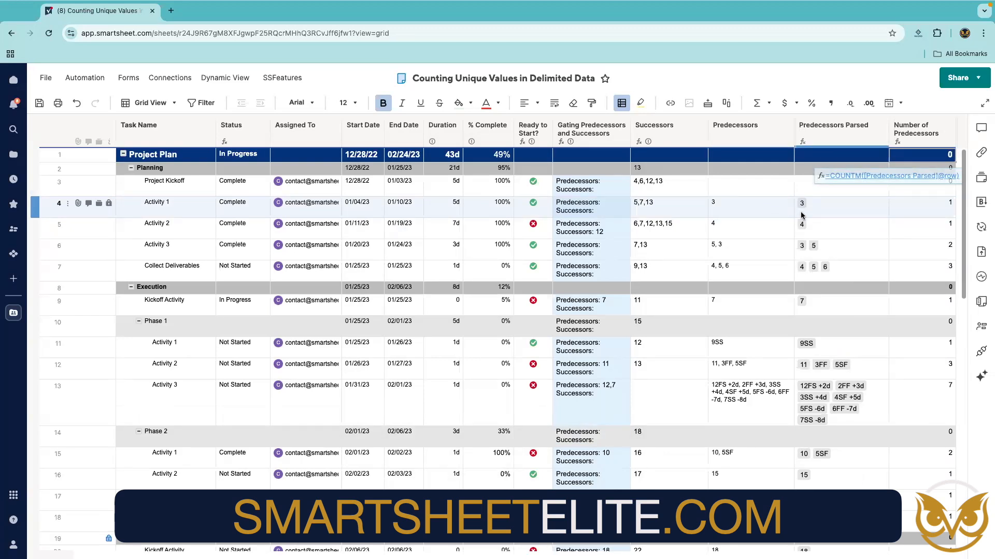
Unhide the Invoices to Count, Invoice Parse and Number of Invoices columns.
right_click(823, 132)
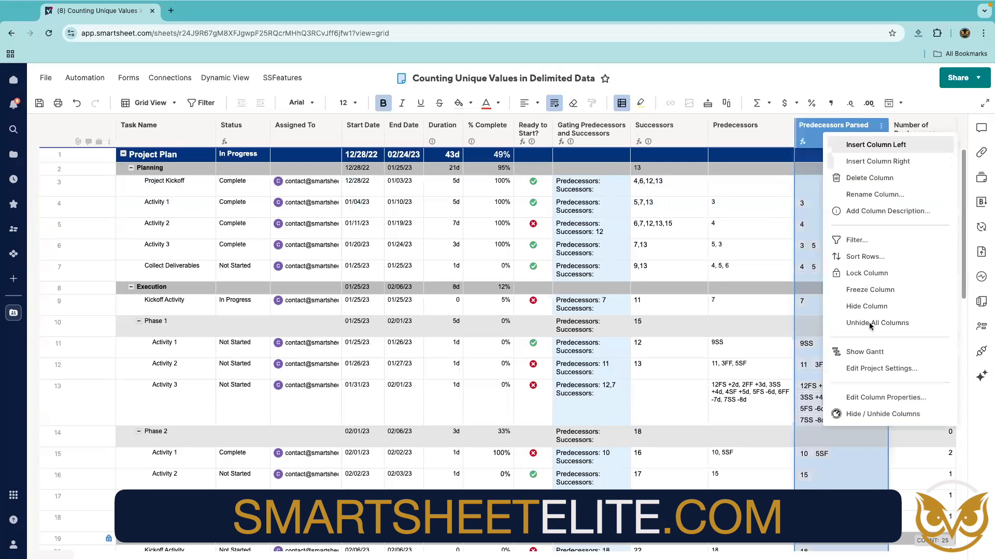
left_click(881, 414)
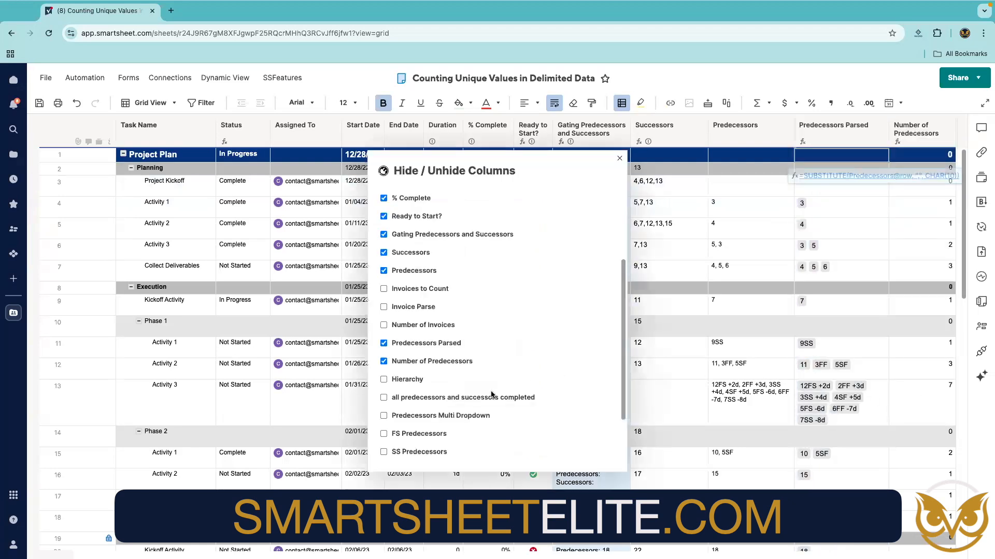
left_click(425, 290)
left_click(424, 307)
left_click(422, 326)
left_click(734, 73)
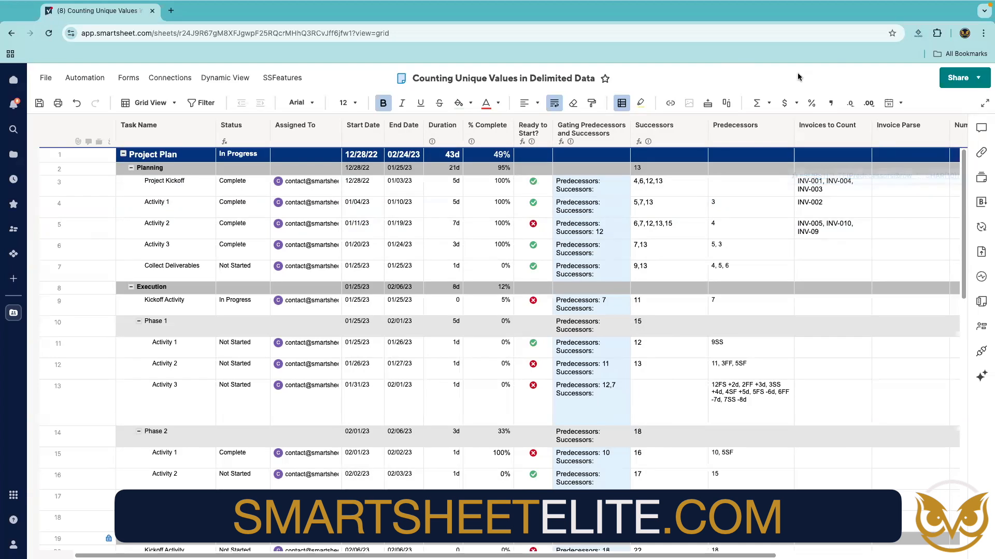
Review the Invoices to Count column and check the column properties of Invoice Parse and Number of Invoices.
left_click(840, 132)
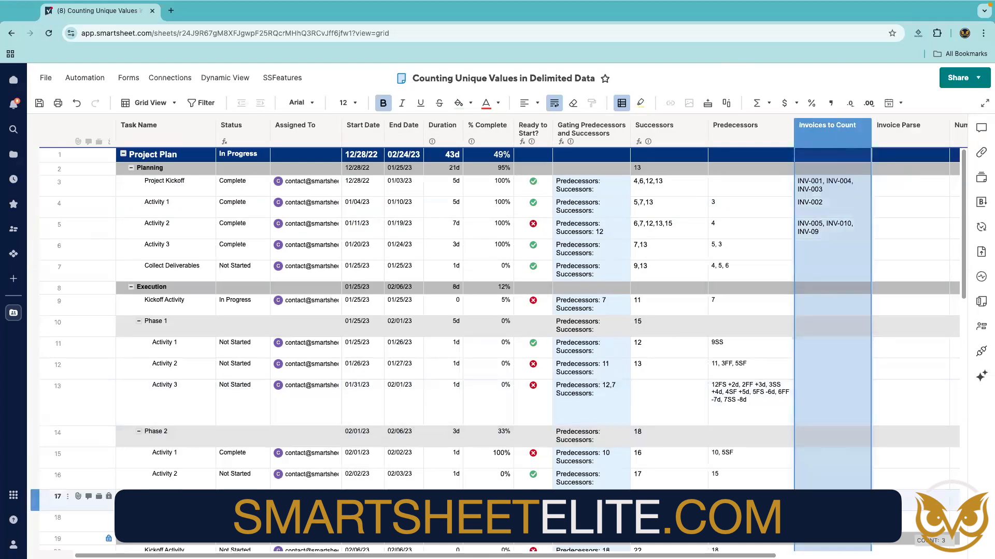
left_click_drag(674, 556, 824, 556)
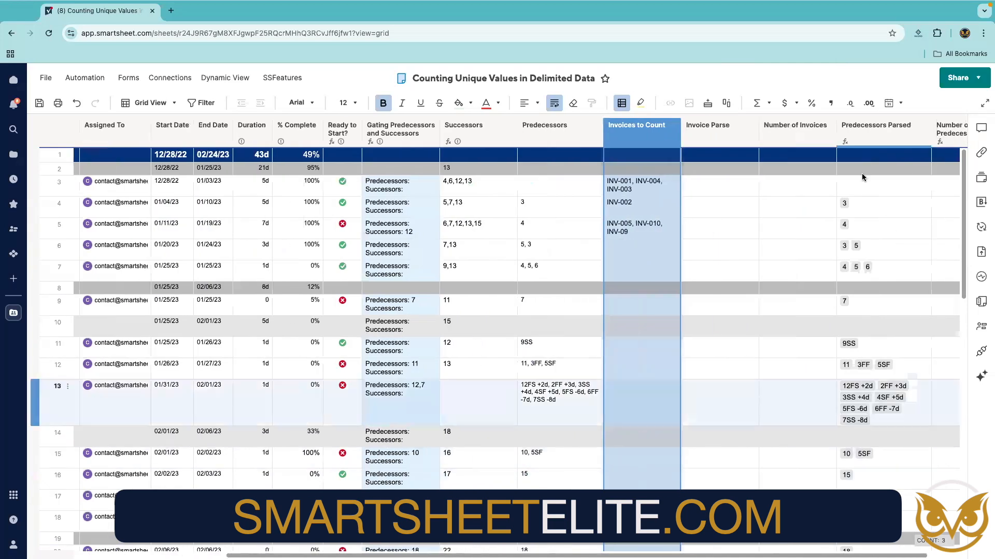
double_click(716, 128)
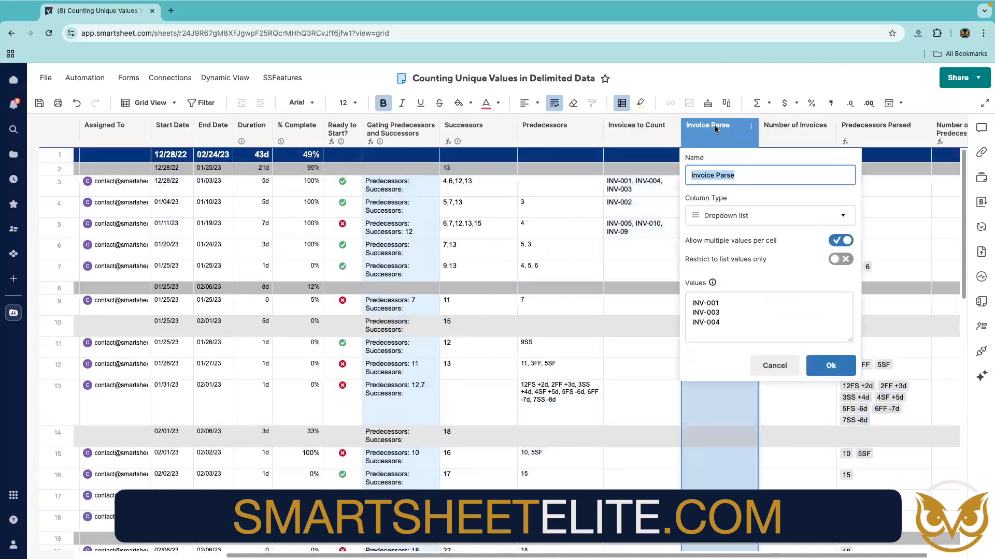
left_click(831, 366)
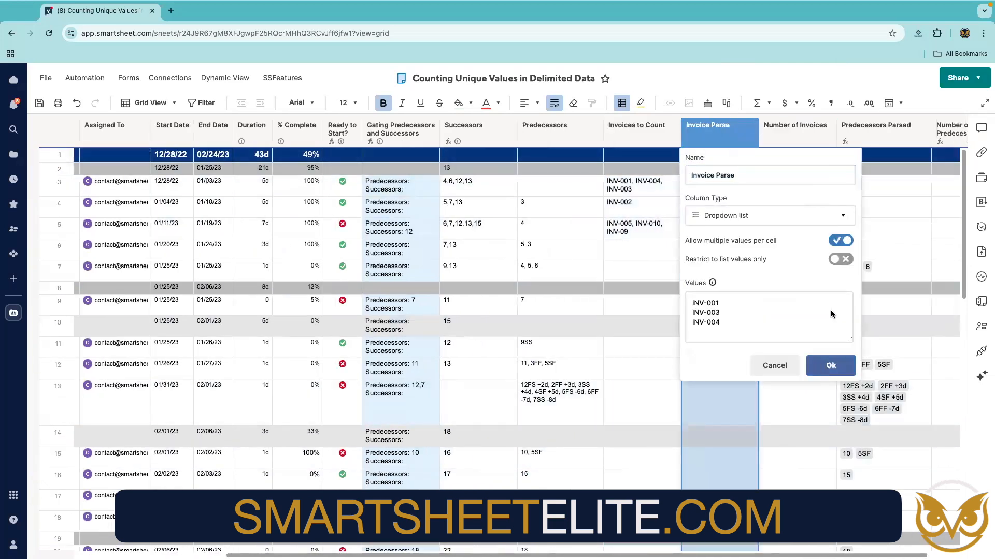
double_click(800, 135)
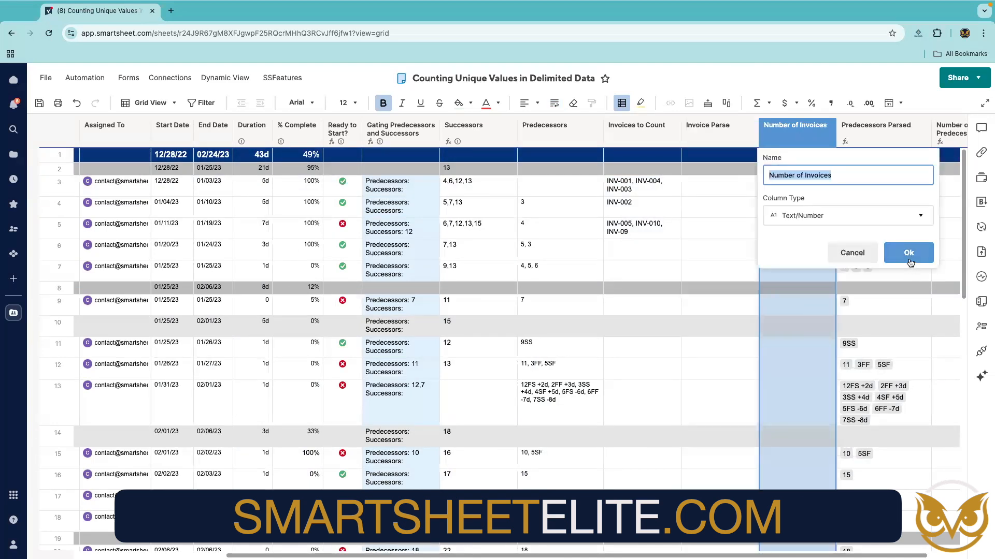
left_click(909, 255)
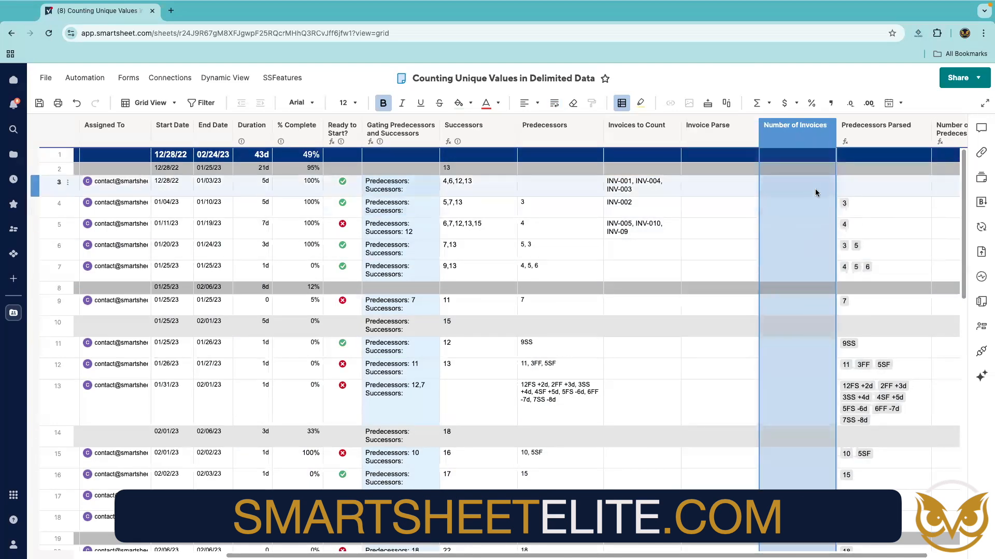
double_click(709, 190)
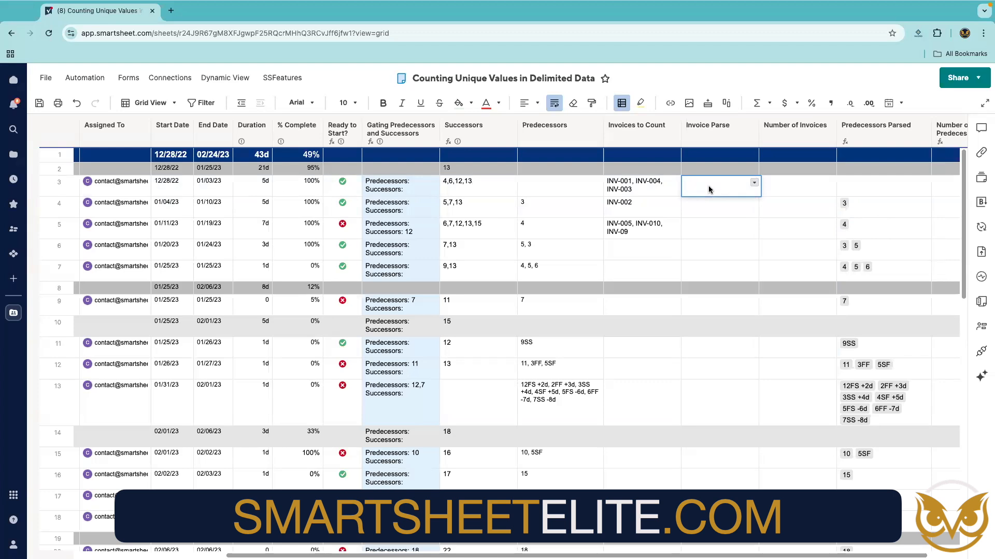
type("s")
key("BackSpace")
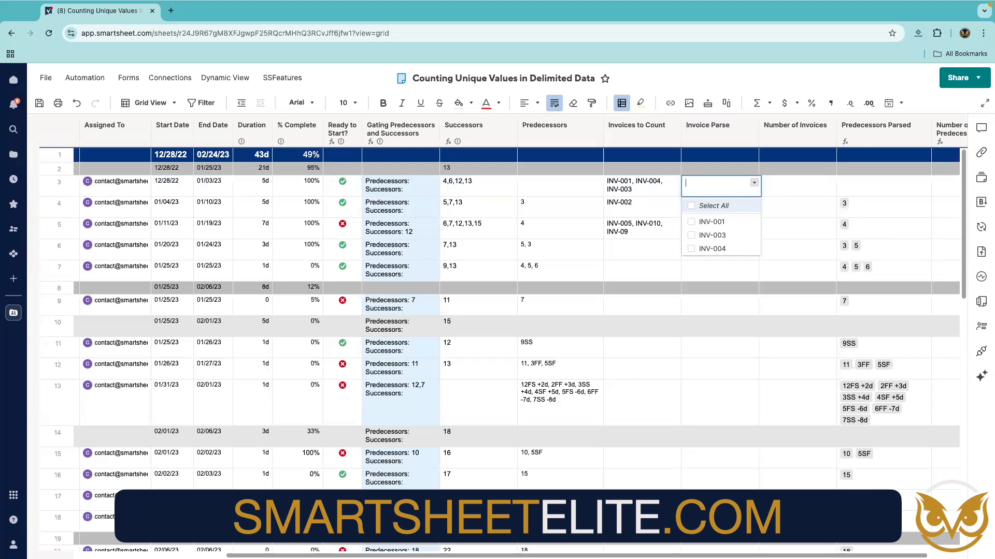
type("=SUBSTITUTE(")
left_click(635, 189)
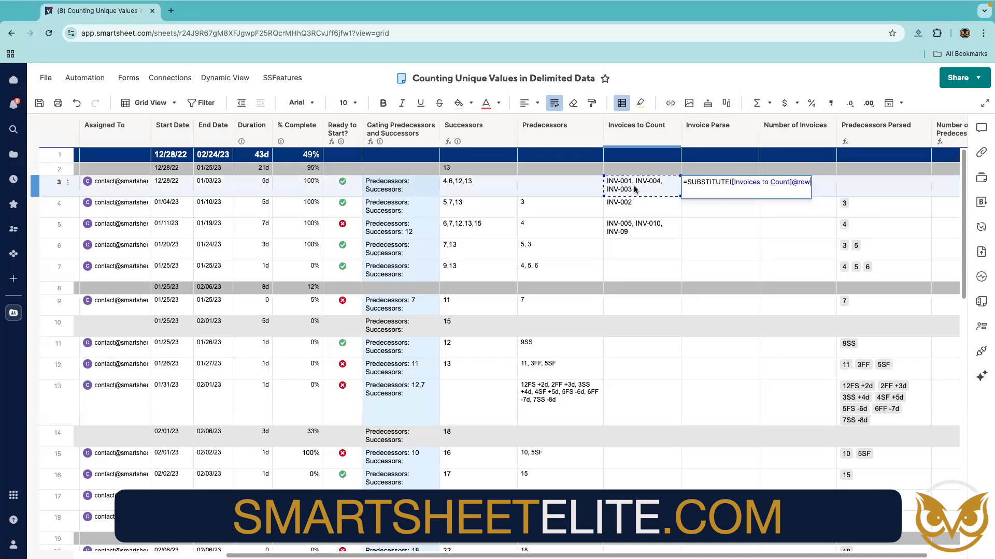
type(",\",\",char(10)")
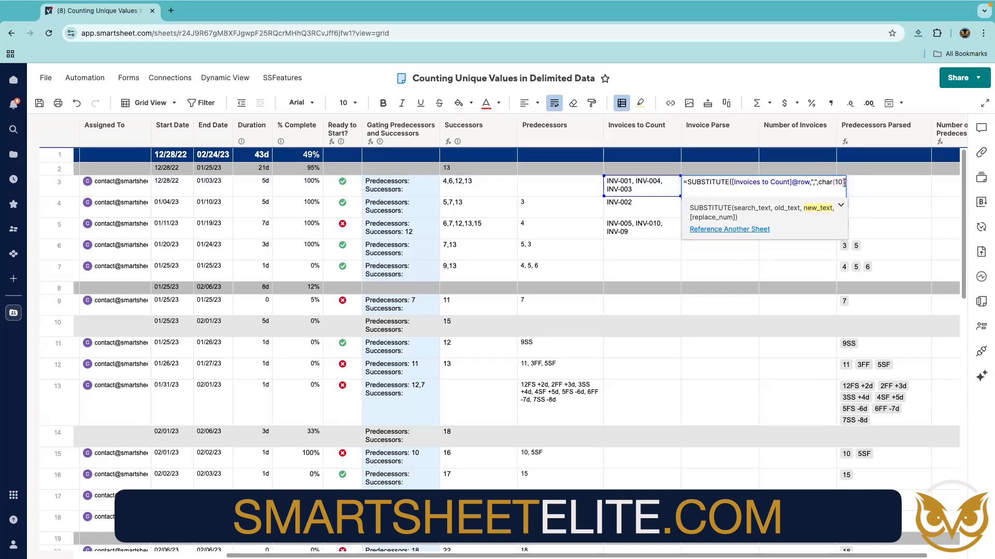
type(")")
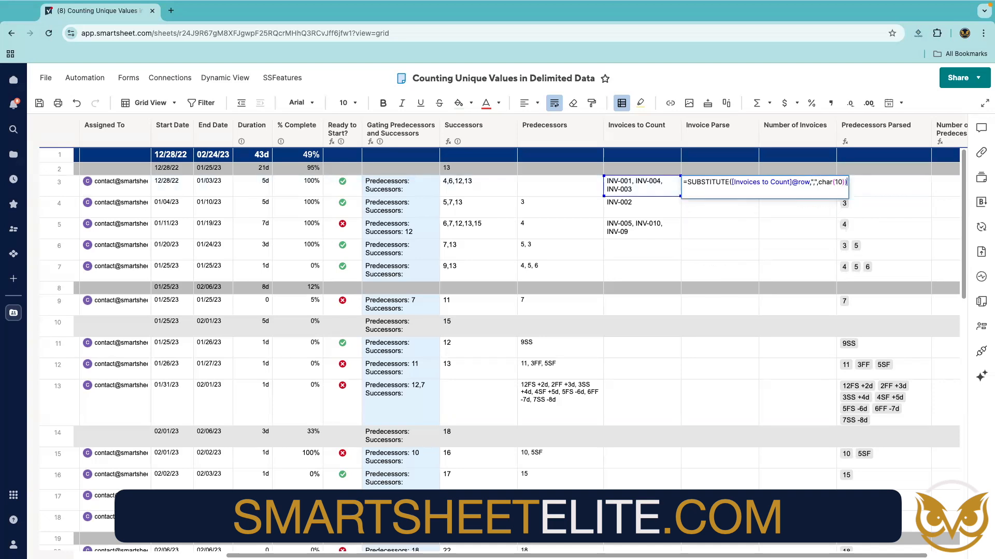
key("Return")
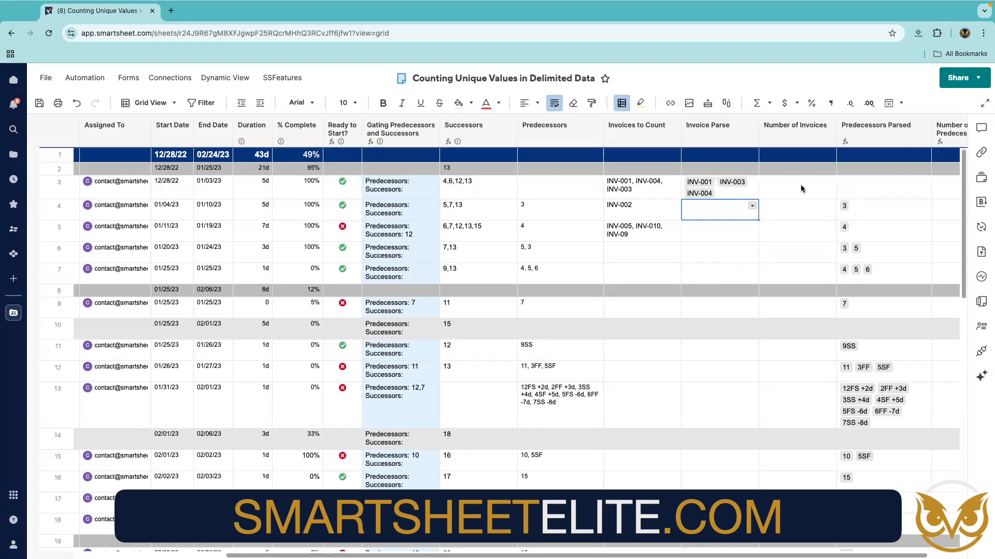
Convert the row 3 Invoice Parse formula to a column formula.
left_click(728, 188)
right_click(729, 189)
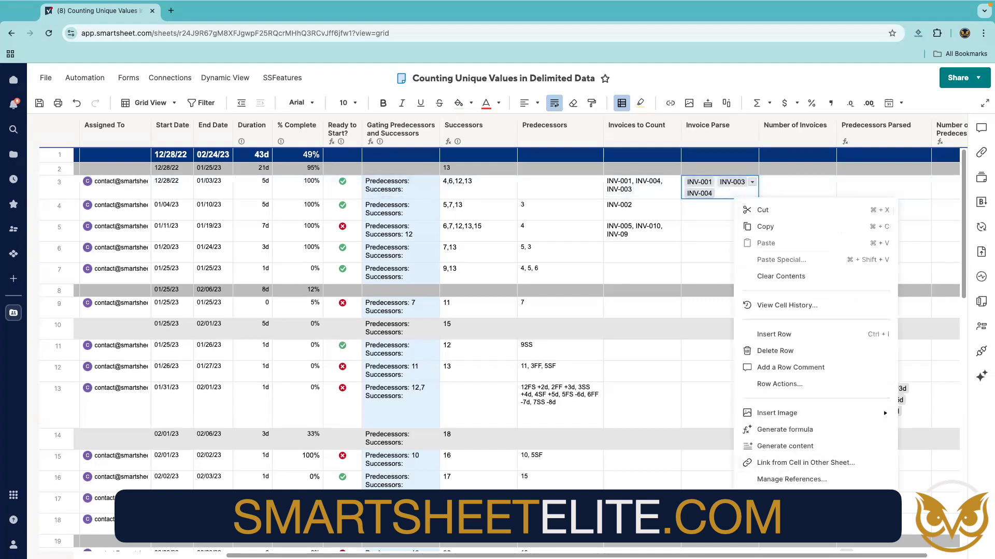
left_click(792, 524)
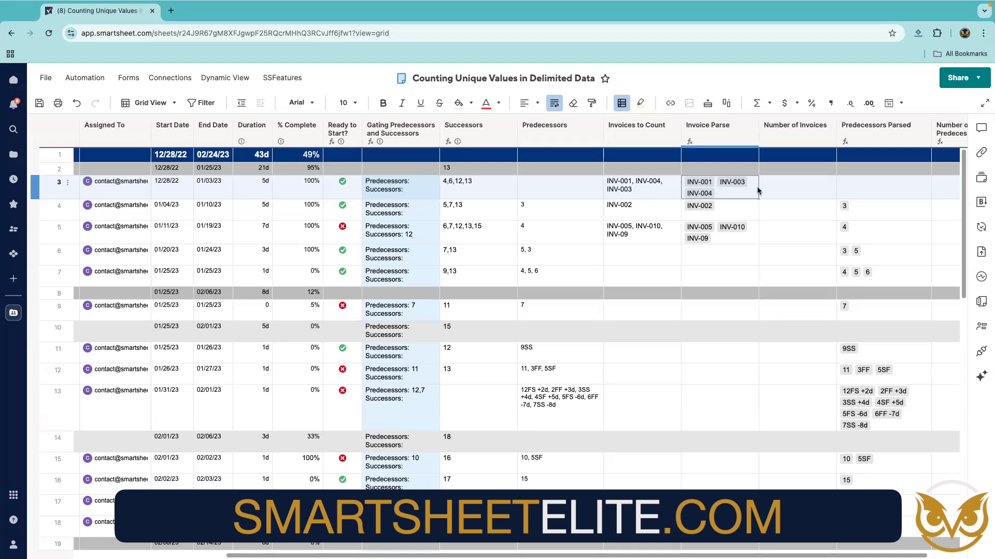
double_click(793, 180)
type("=count")
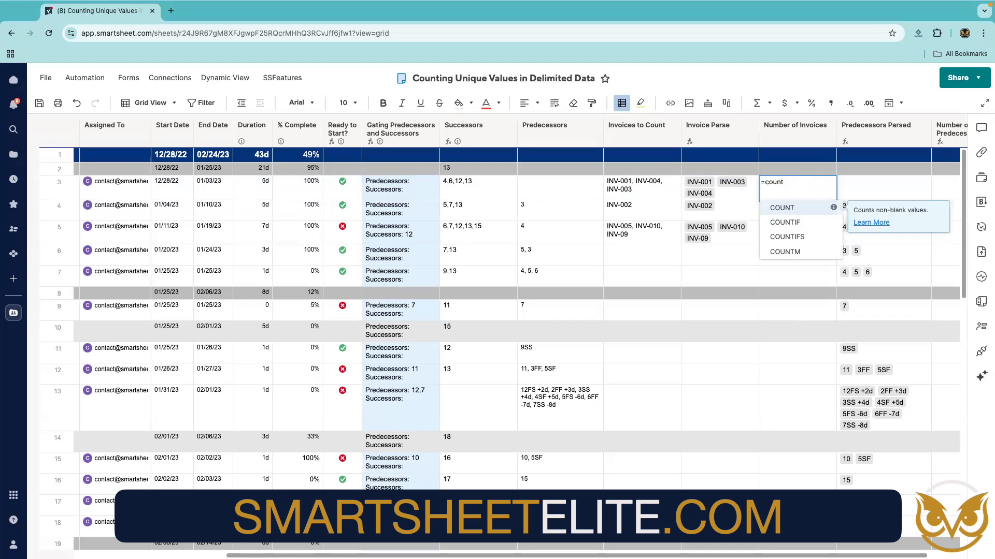
type("m(")
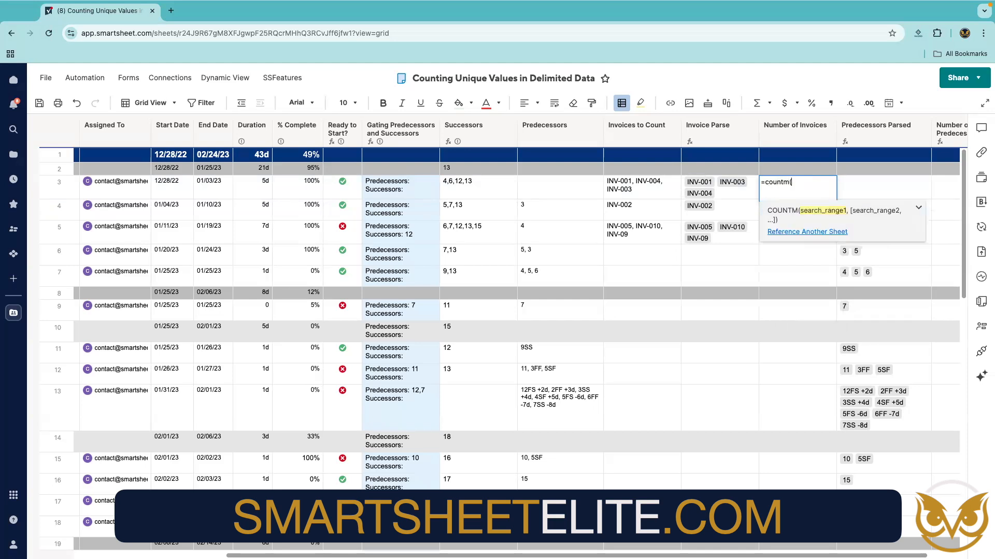
left_click(744, 191)
type(")")
key("Return")
Convert the row 3 Number of Invoices formula to a column formula.
left_click(806, 184)
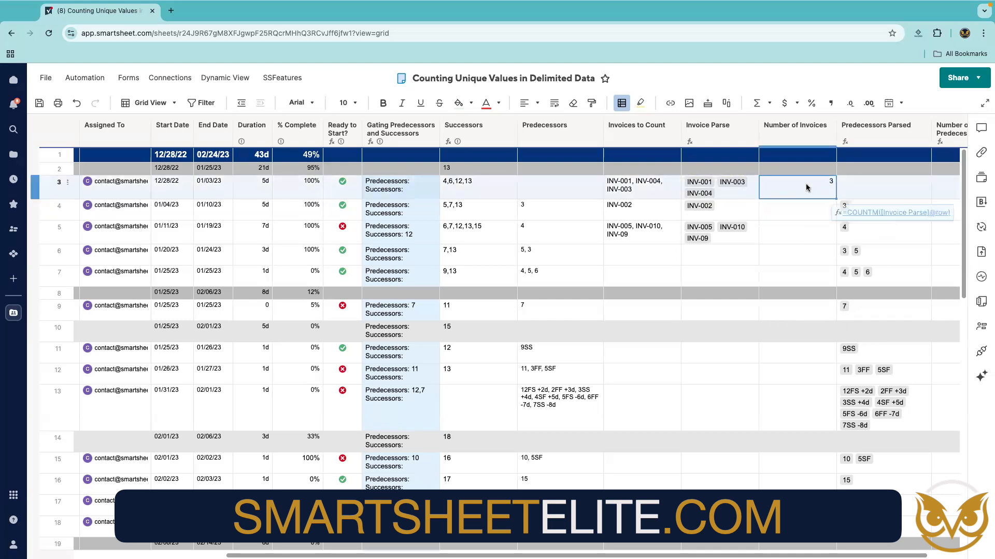
right_click(806, 184)
left_click(809, 237)
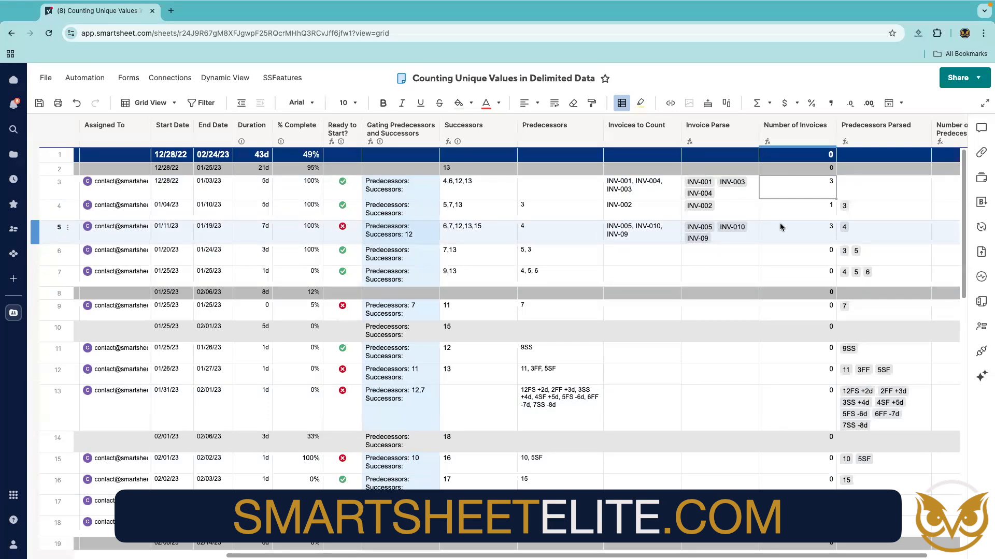
Append a duplicate INV-004 to the row 3 Invoices to Count list and check that row's Number of Invoices cell.
double_click(638, 190)
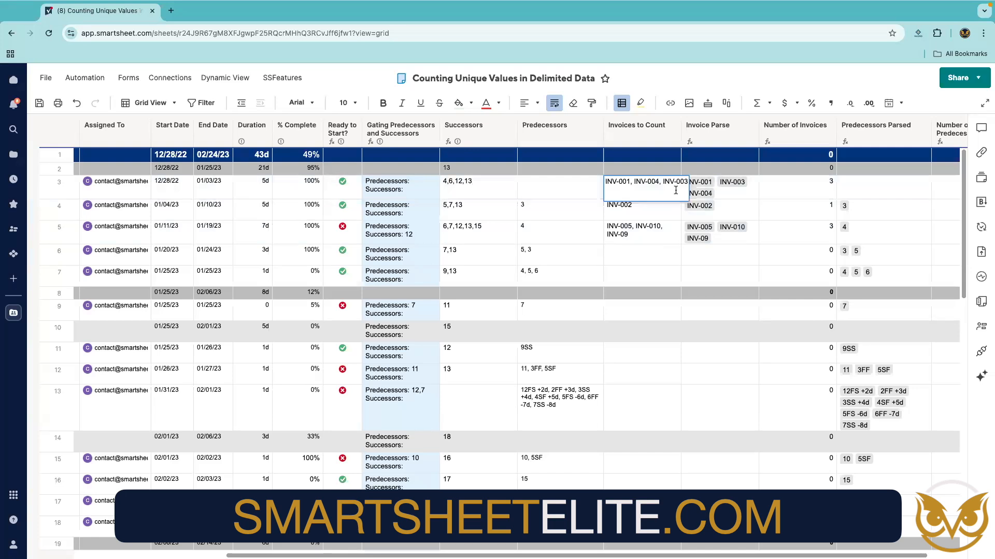
type(", INV-004")
key("Return")
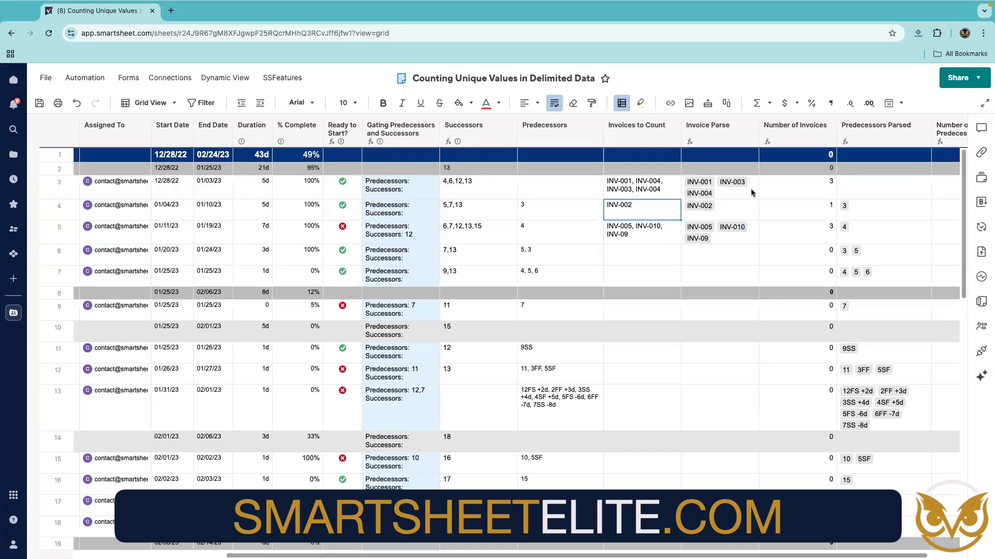
left_click(821, 194)
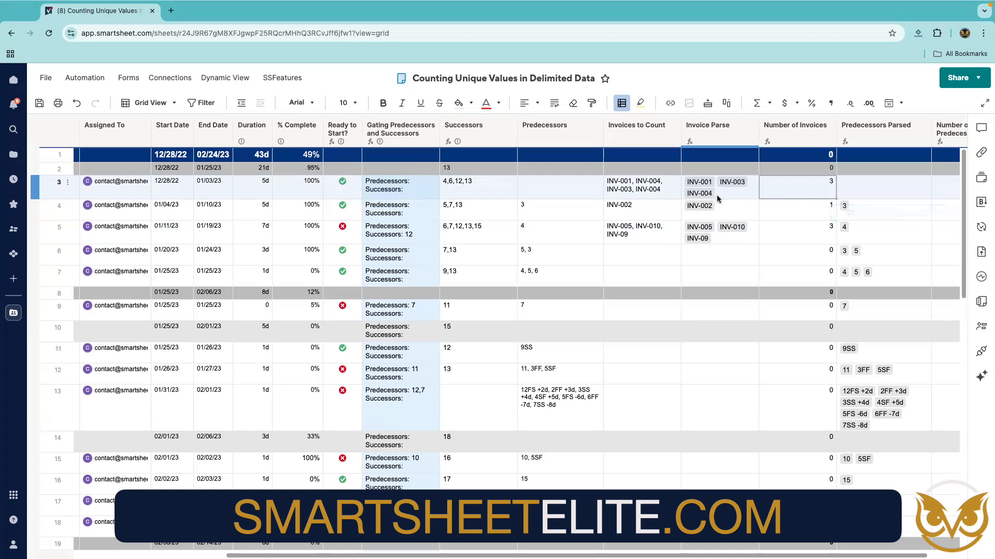
Change the Invoice Parse column type to Text/Number and inspect the row 3 Invoice Parse cell.
right_click(729, 144)
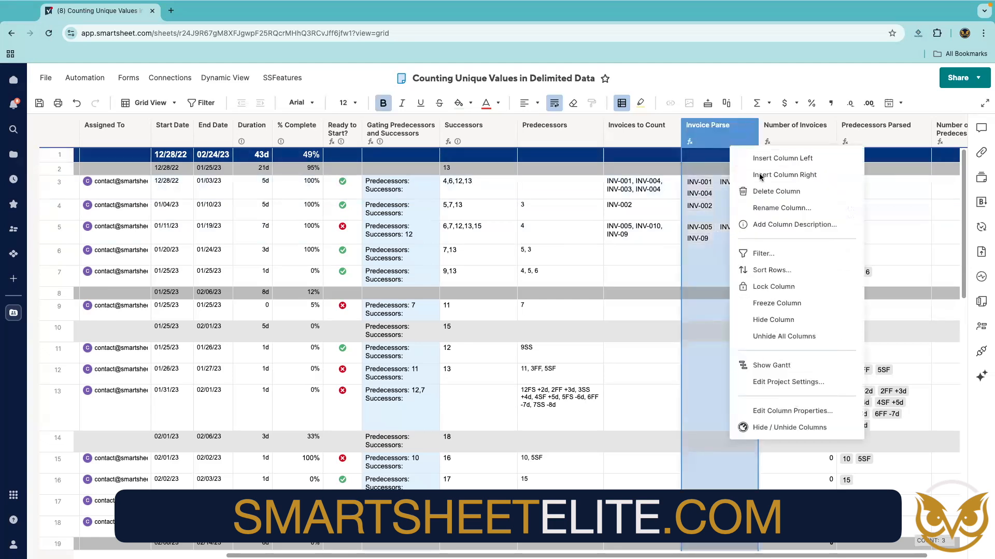
double_click(712, 140)
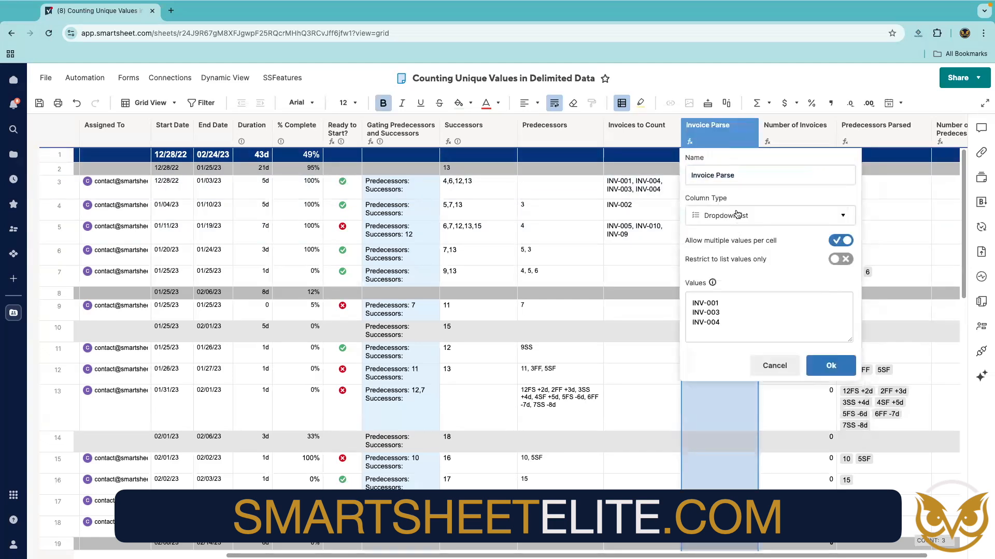
left_click(737, 223)
left_click(737, 223)
left_click(829, 261)
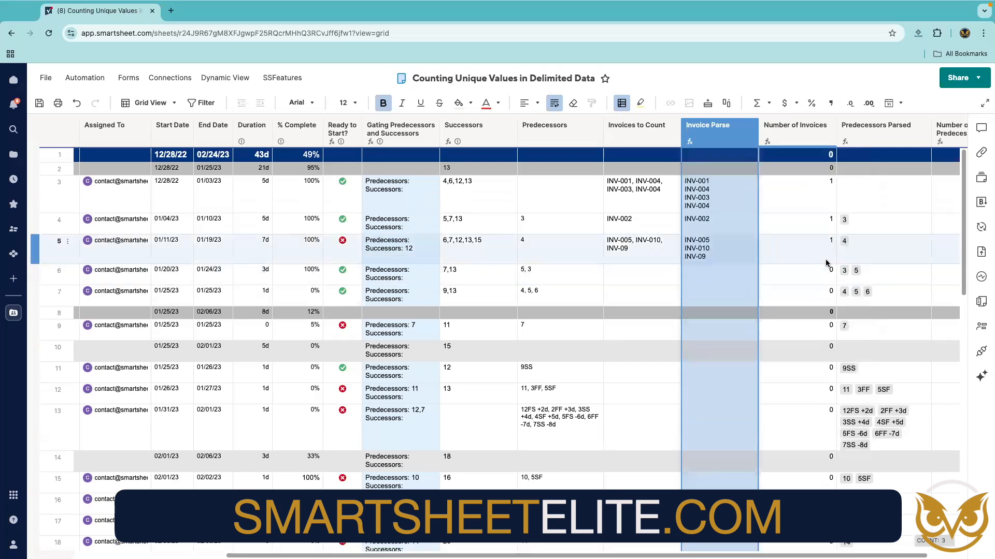
left_click(741, 197)
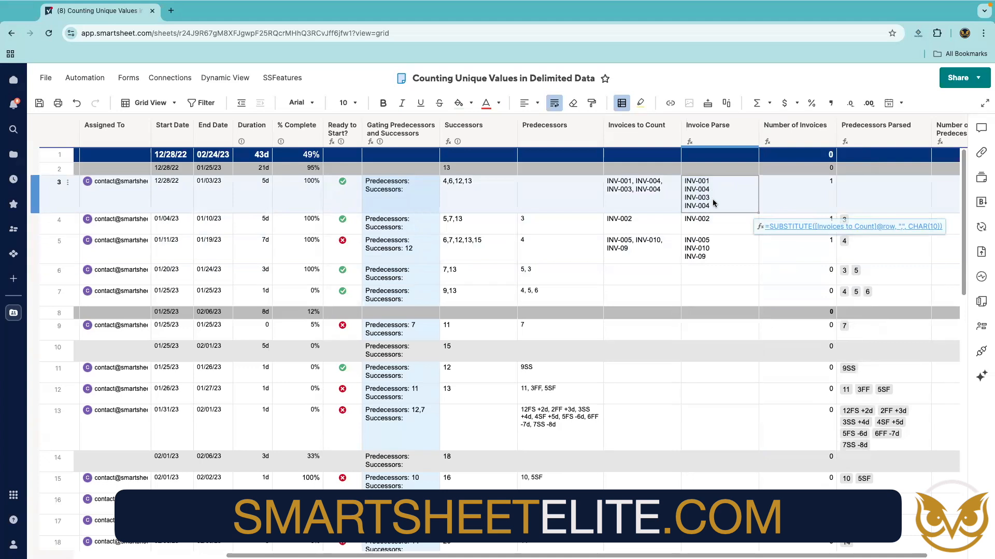
Change the Invoice Parse column type to Dropdown list with multiple values allowed per cell, and select the row 3 Invoice Parse cell.
left_click(713, 134)
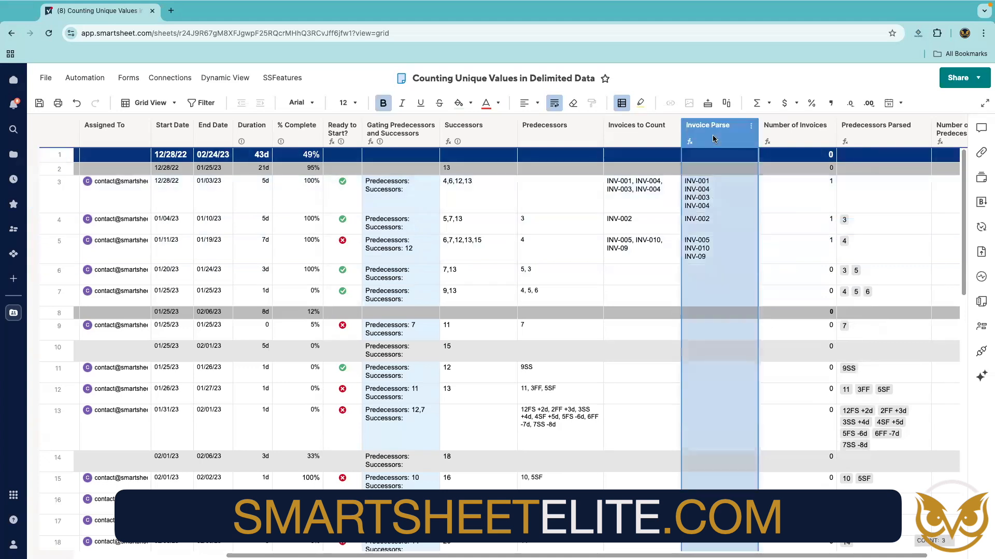
right_click(712, 134)
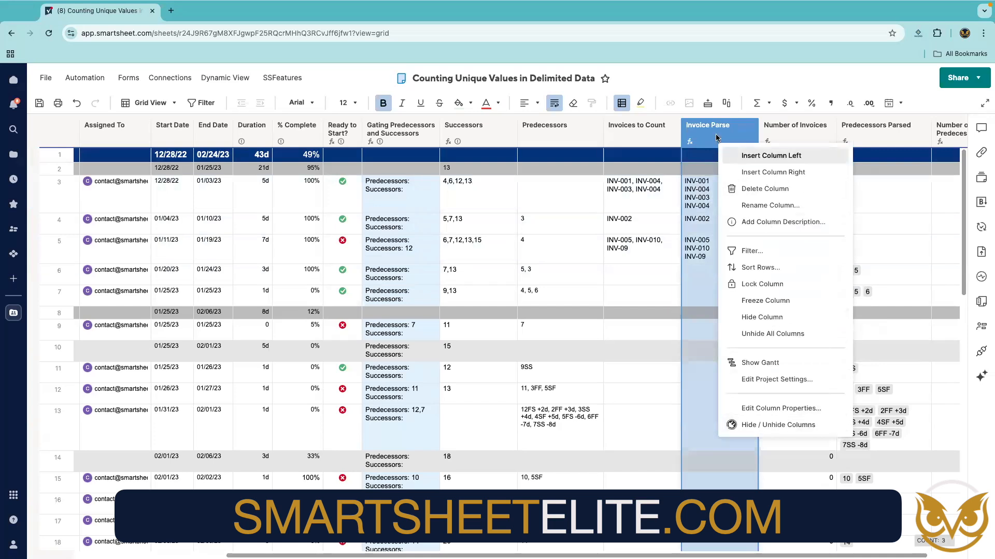
left_click(781, 408)
left_click(754, 217)
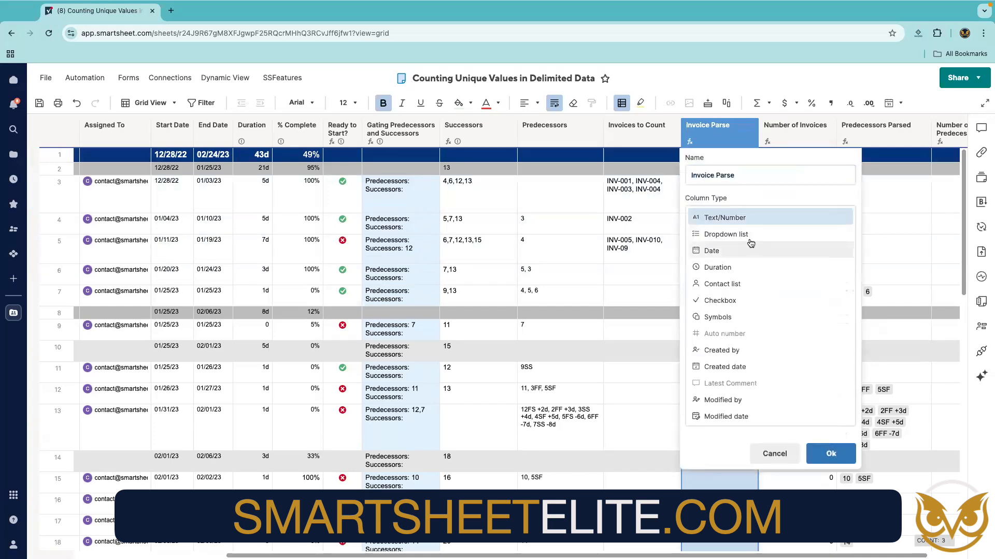
left_click(750, 235)
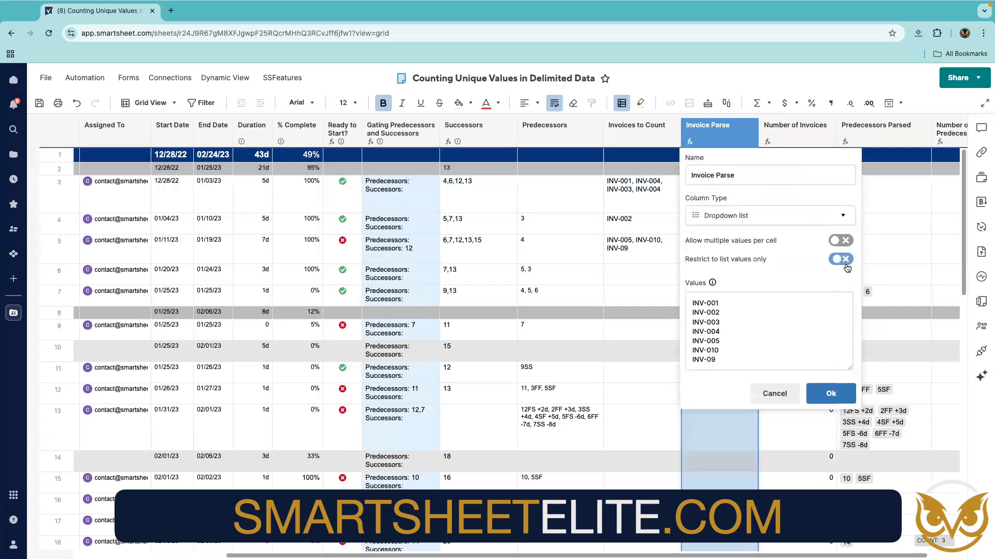
left_click(840, 241)
left_click(839, 391)
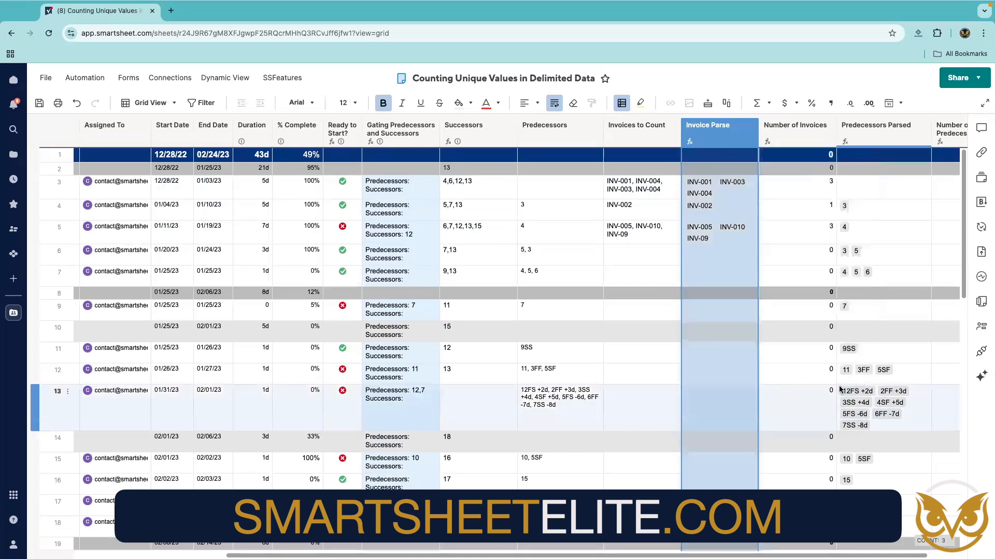
left_click(727, 196)
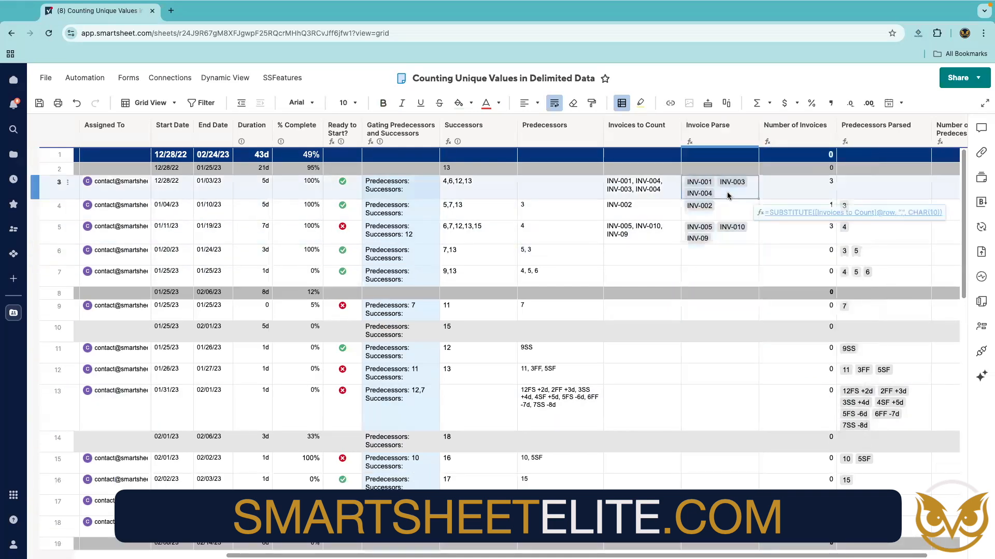